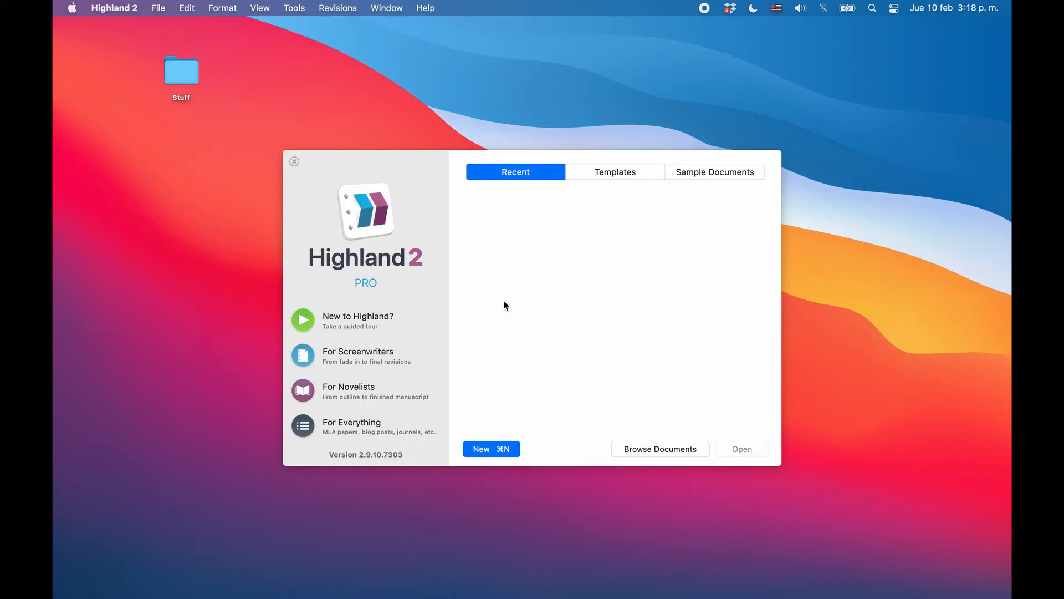
Step: Create a new document and write the scene heading "INT. GARAGE - DAY", completing the time of day with the DAY suggestion
click(495, 448)
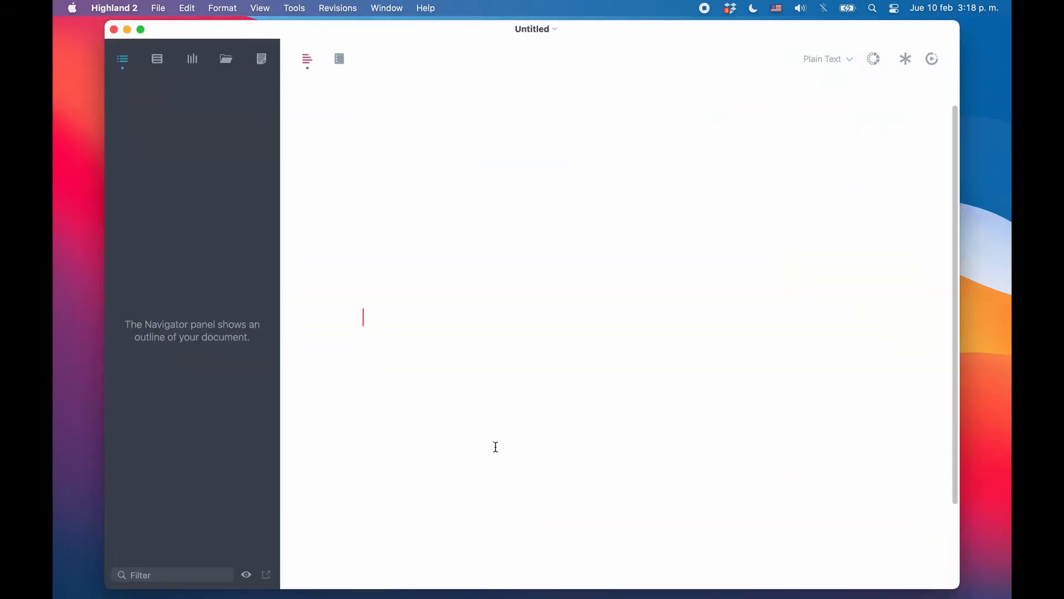
scroll(496, 447, down, 4)
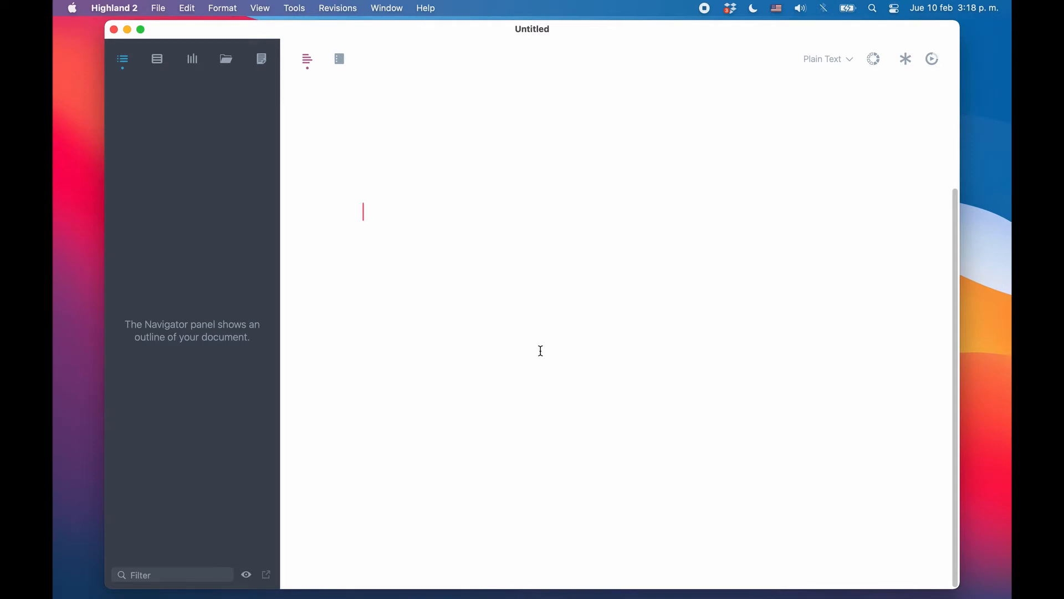
text(INT. )
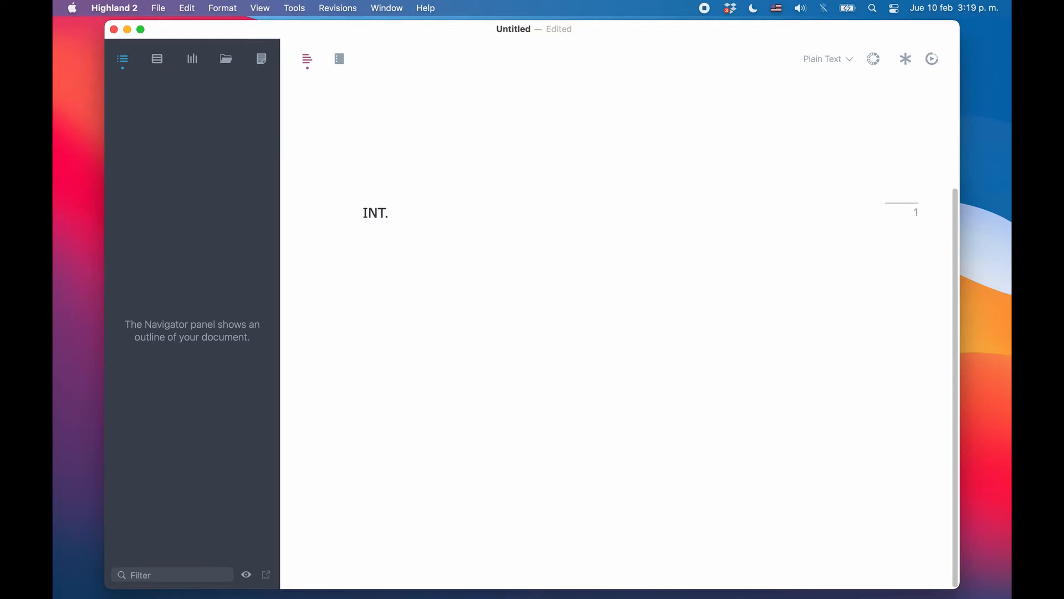
text(GARAGE -)
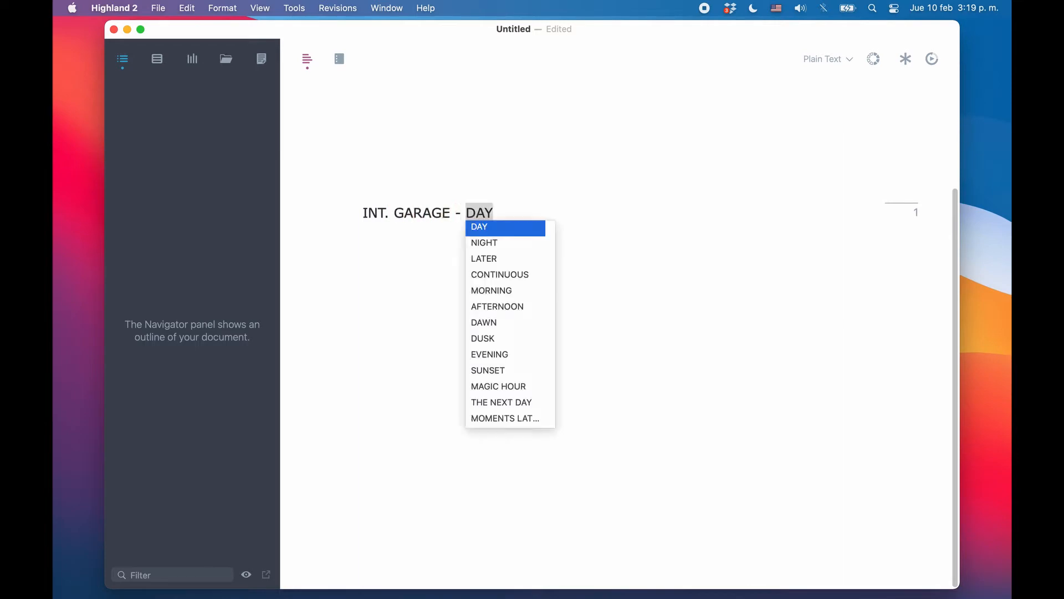
key(Return)
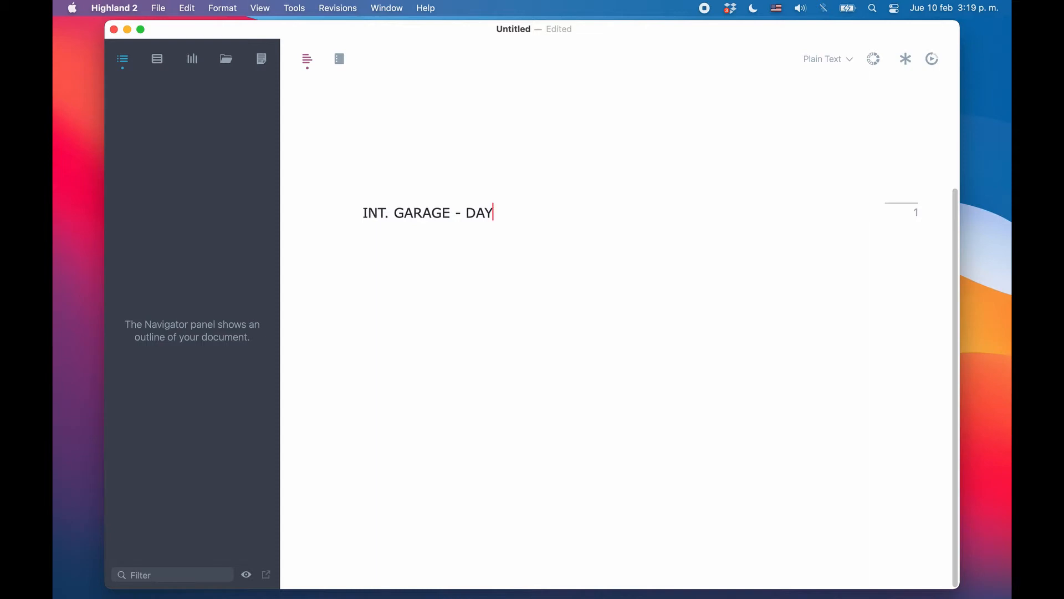
Step: Add the paragraph "Action line." below the heading, followed by an uppercase character name with "Brilliant dialogue." directly beneath it
key(Return)
text(Action line.)
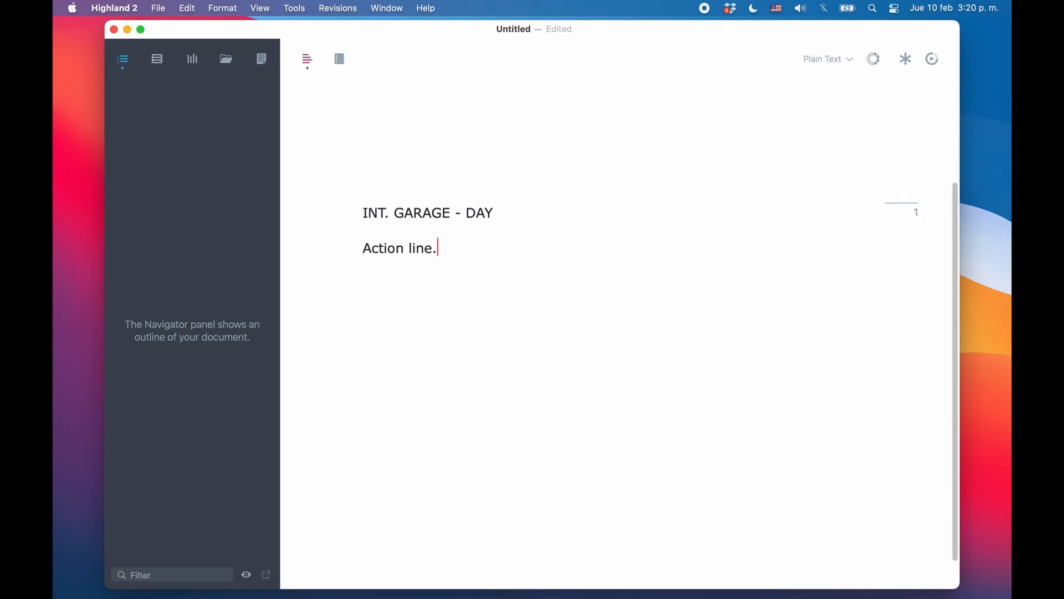
key(Return)
key(Return)
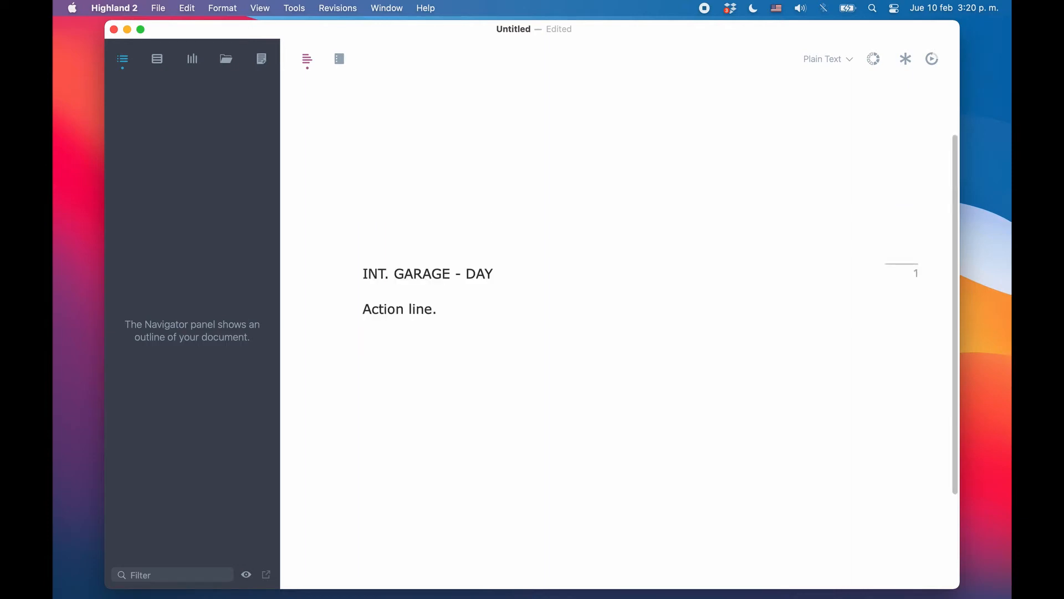
text(JOHN)
key(Return)
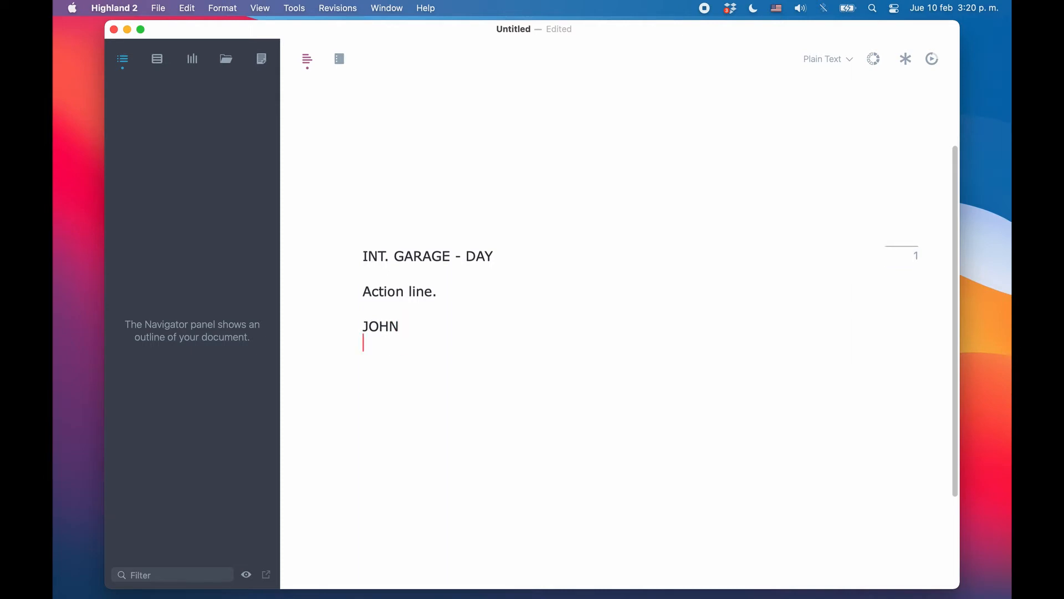
text(Brilliant dialogue.)
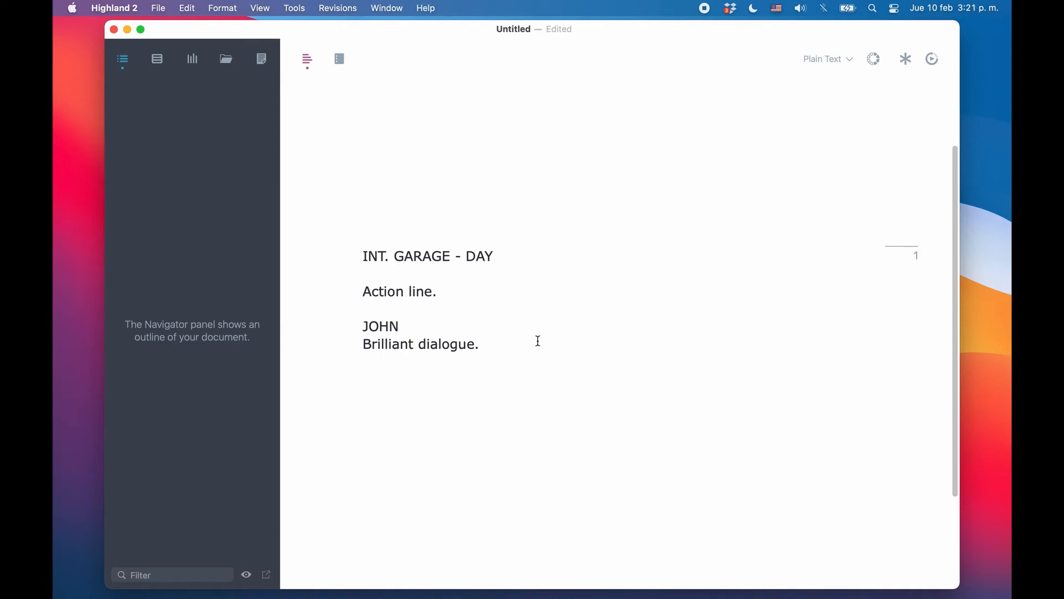
Step: Preview the formatted page and change the document template to Screenplay
click(340, 60)
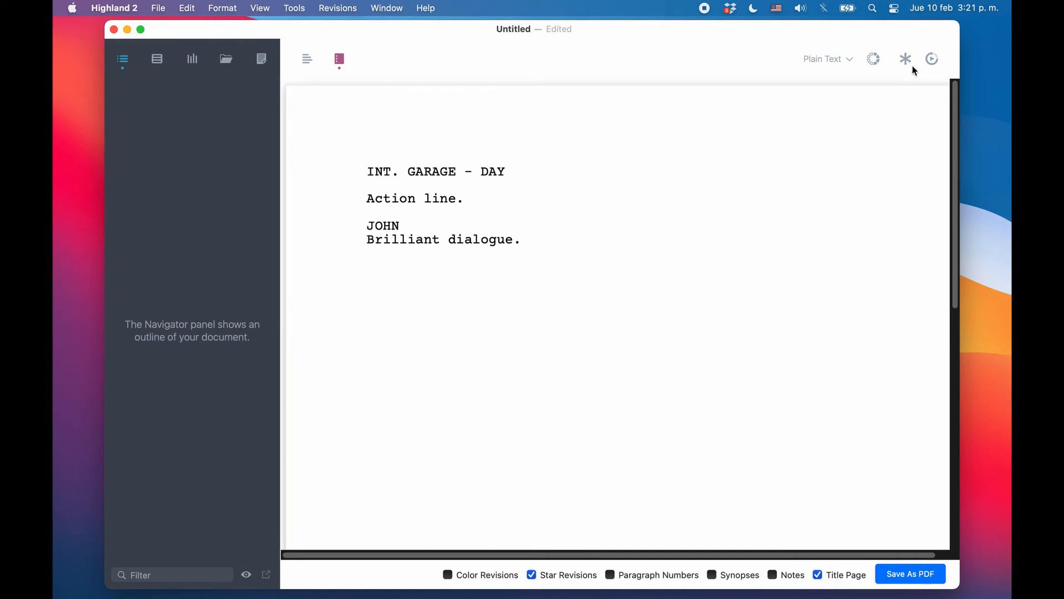
click(851, 59)
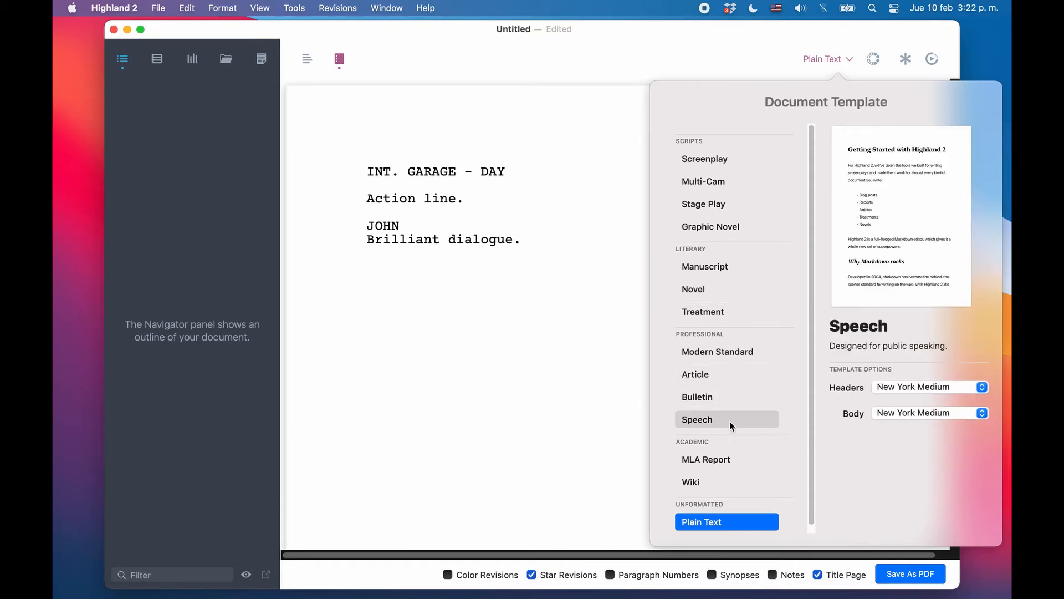
click(721, 162)
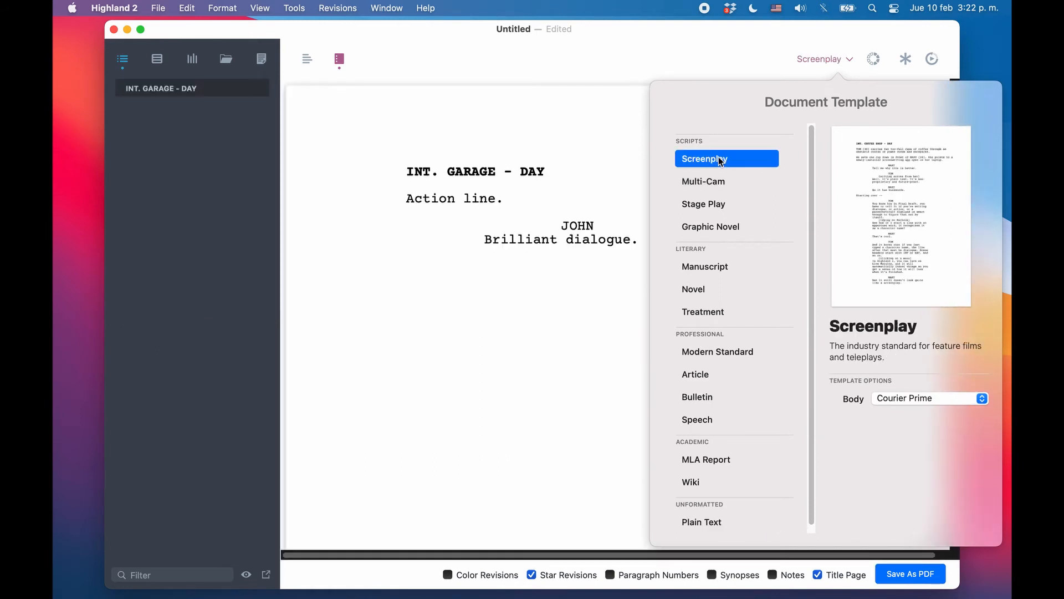
click(829, 58)
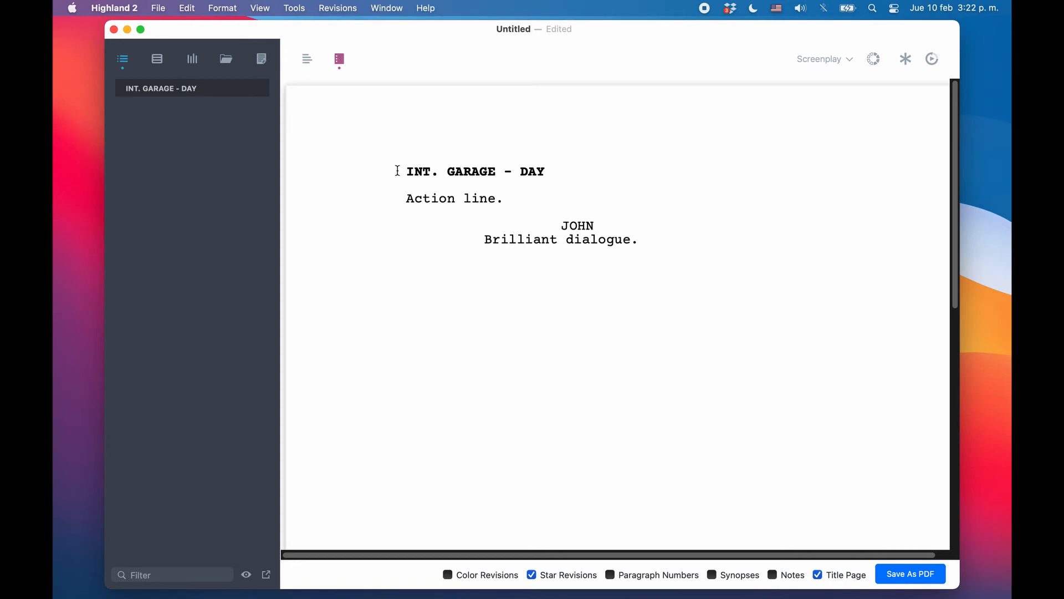
Step: Examine the scene heading in the page preview, and return to the editor to inspect the character cue and dialogue formatting
drag(398, 171, 559, 175)
click(534, 183)
click(307, 60)
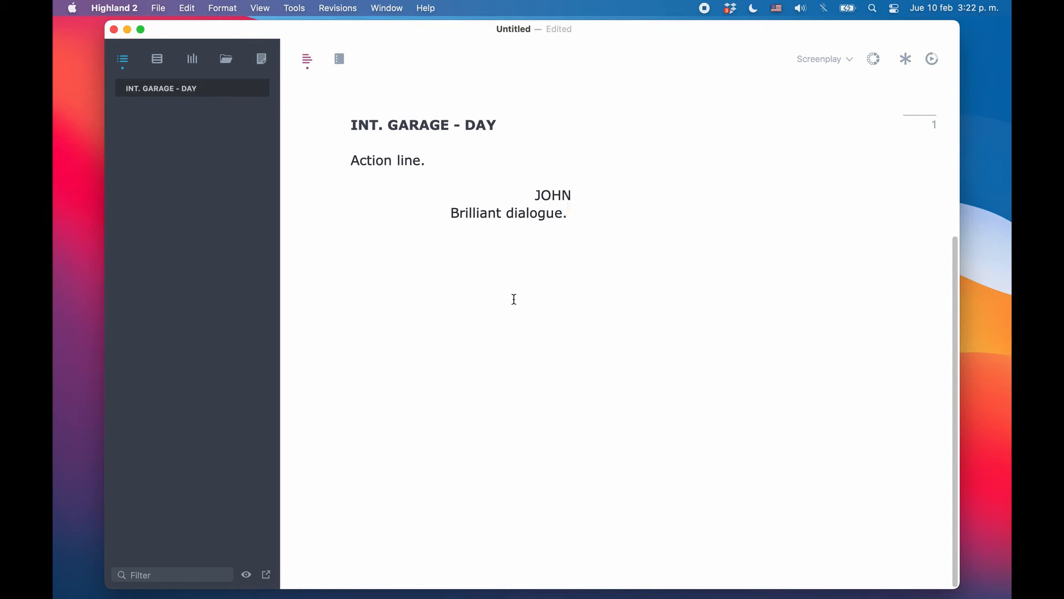
double_click(536, 195)
drag(451, 213, 594, 214)
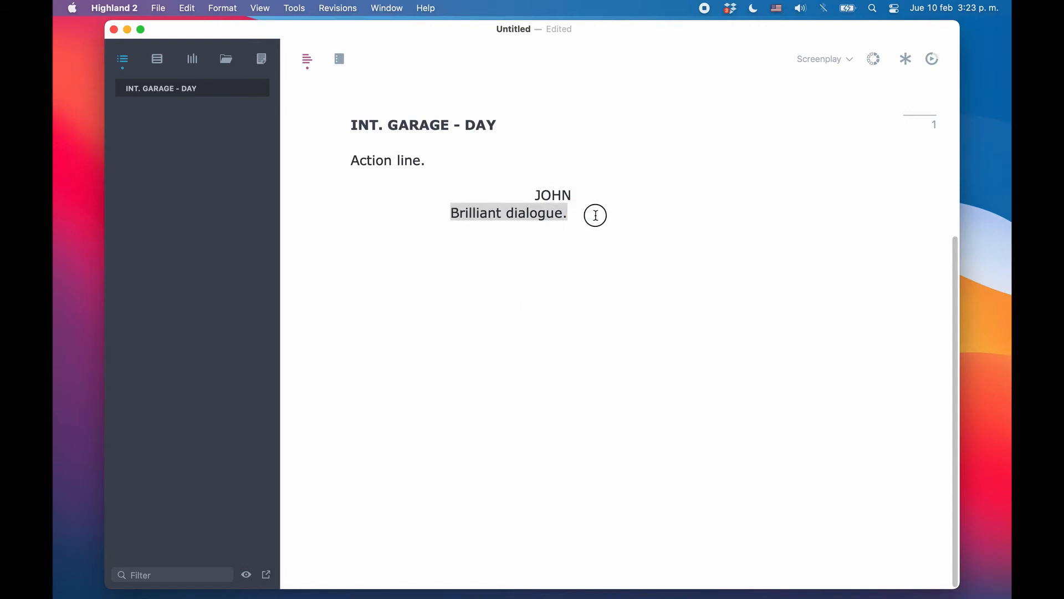
click(593, 214)
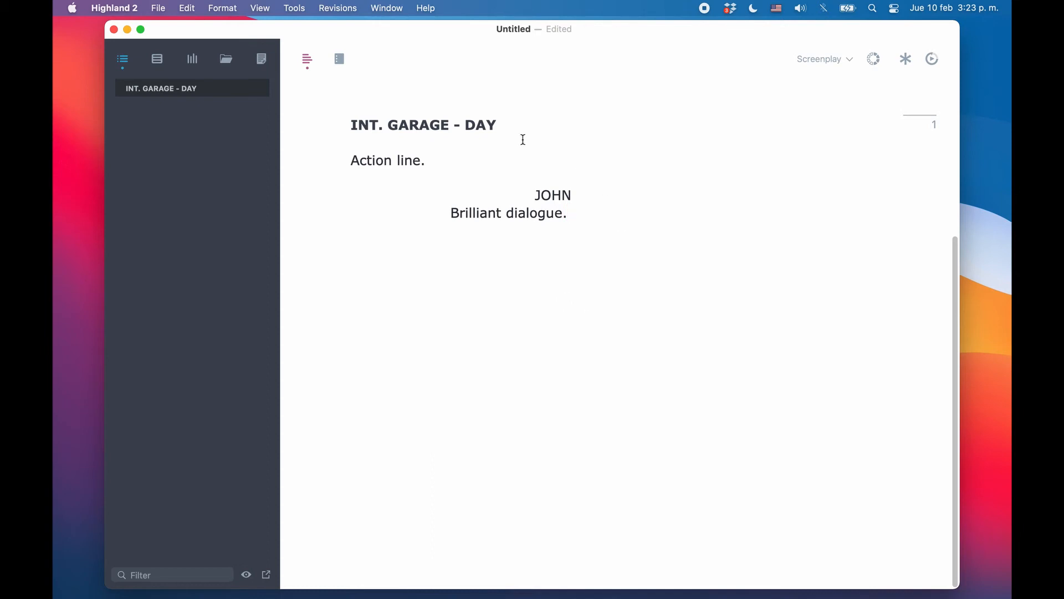
Step: Examine how the scene heading, blank line, action, character cue and dialogue are laid out in the editor
click(506, 121)
drag(506, 121, 348, 161)
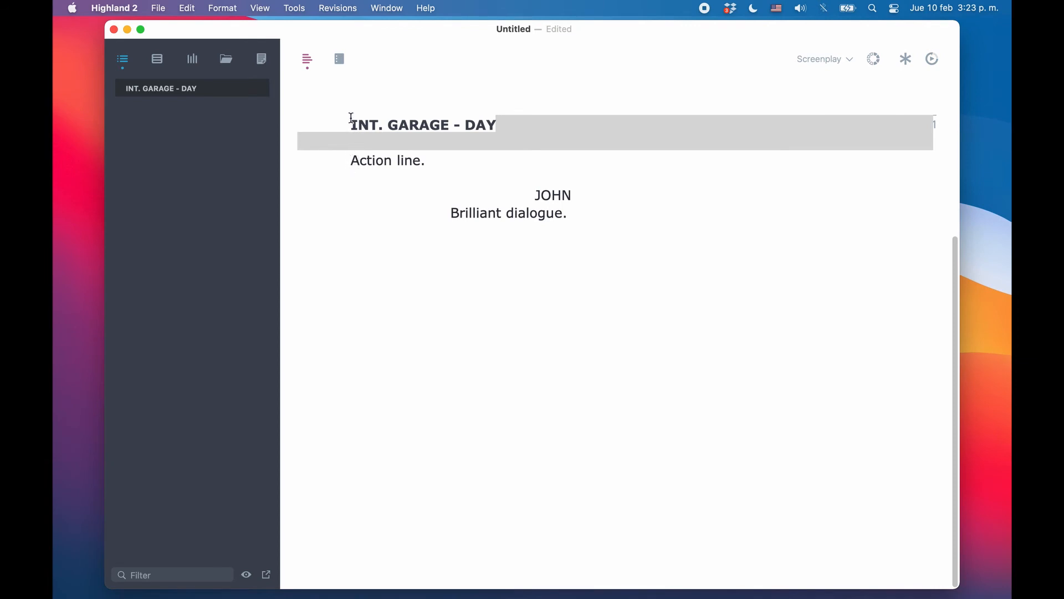
drag(350, 118, 385, 128)
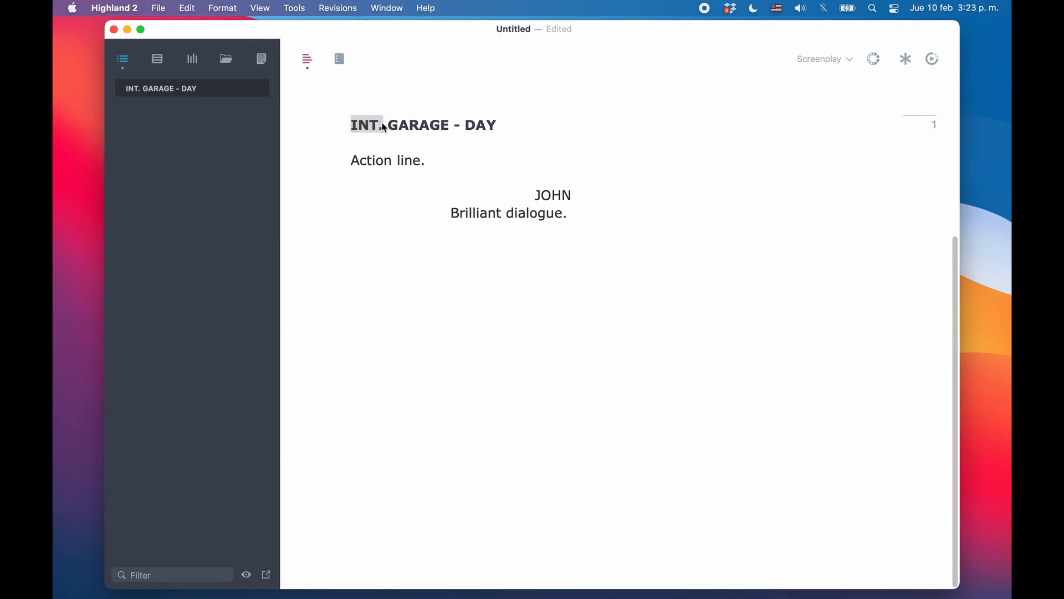
click(385, 127)
drag(496, 124, 497, 142)
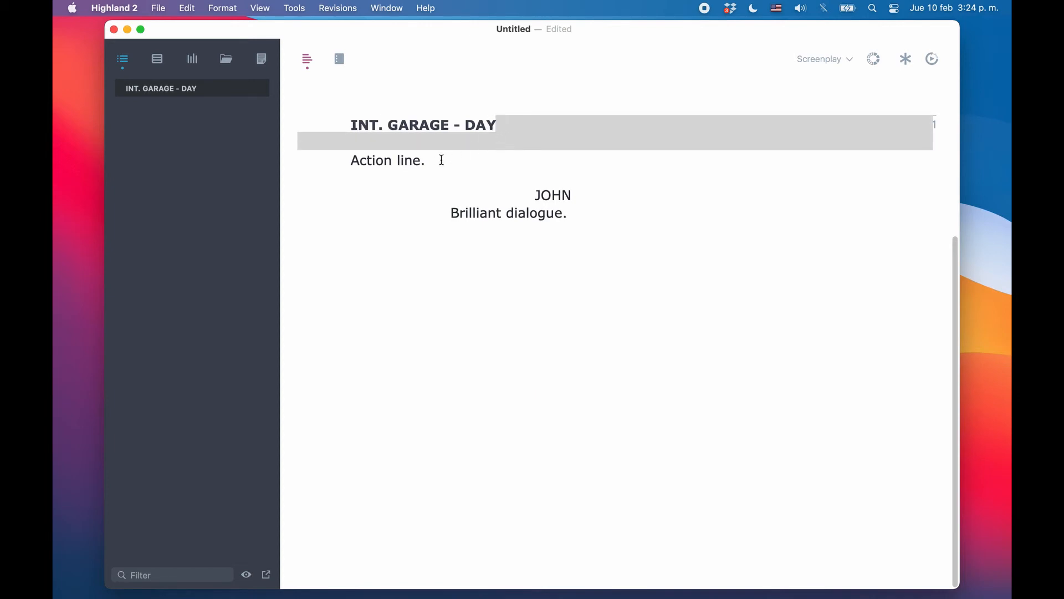
drag(439, 159, 336, 164)
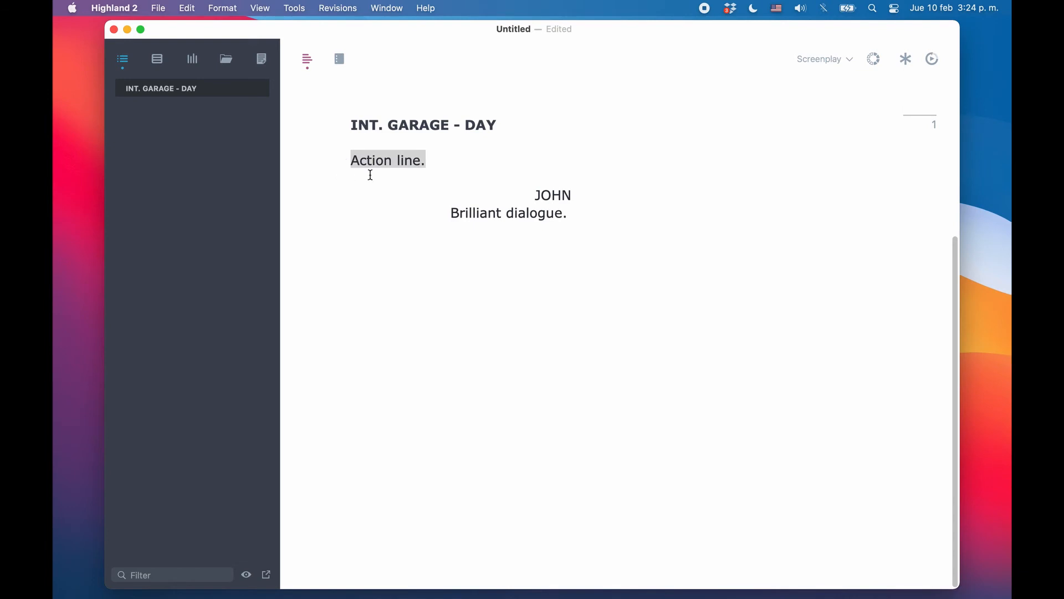
click(438, 171)
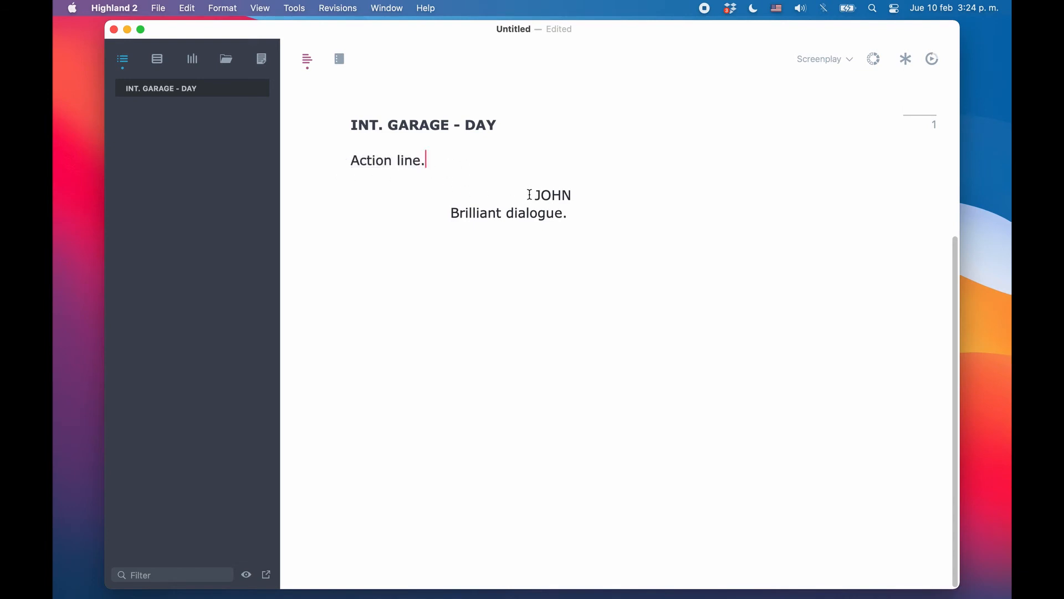
drag(532, 195, 589, 194)
drag(447, 211, 602, 208)
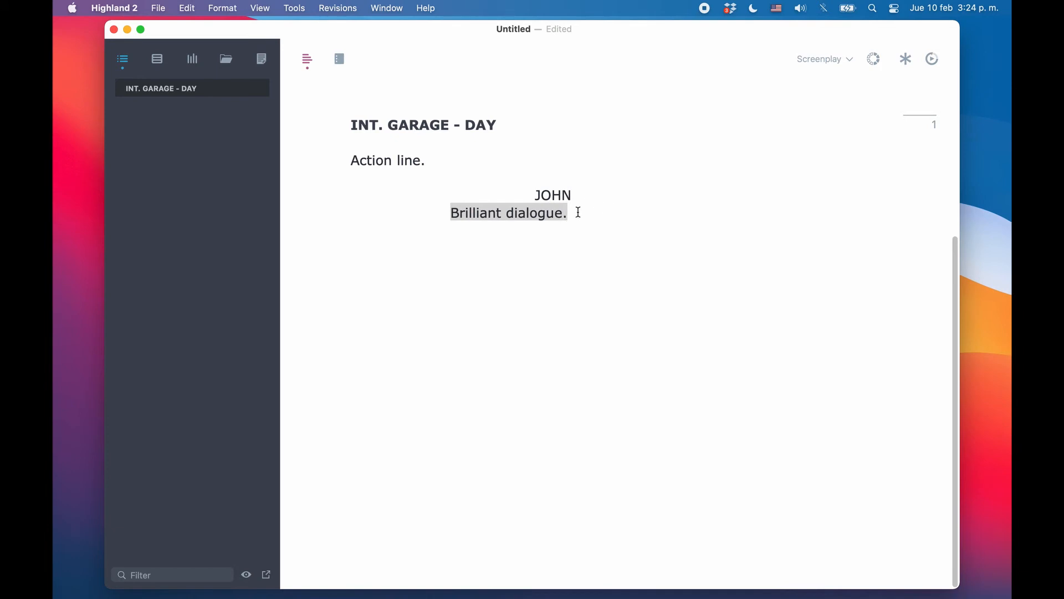
click(578, 212)
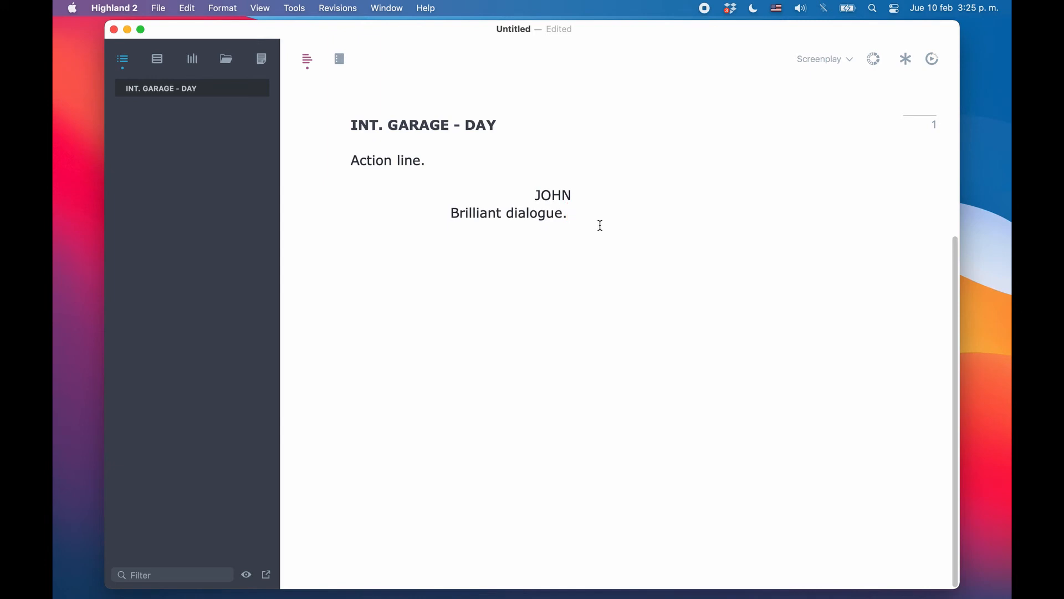
Step: Add "castle" as a new paragraph below the dialogue and force it into a scene heading with a leading period
key(Return)
key(Return)
text(castle)
click(351, 248)
text(.)
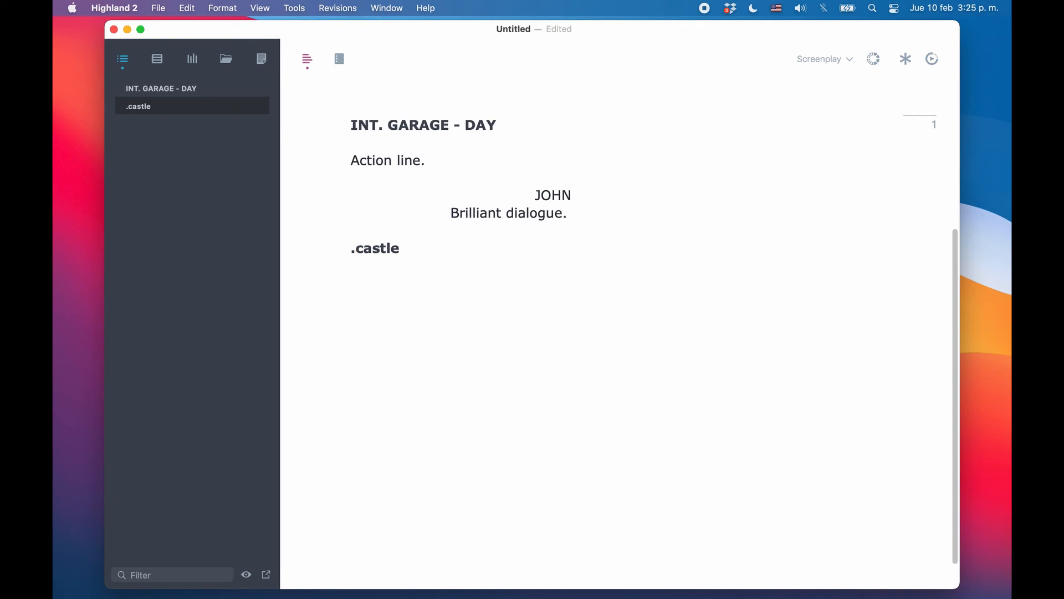
click(401, 247)
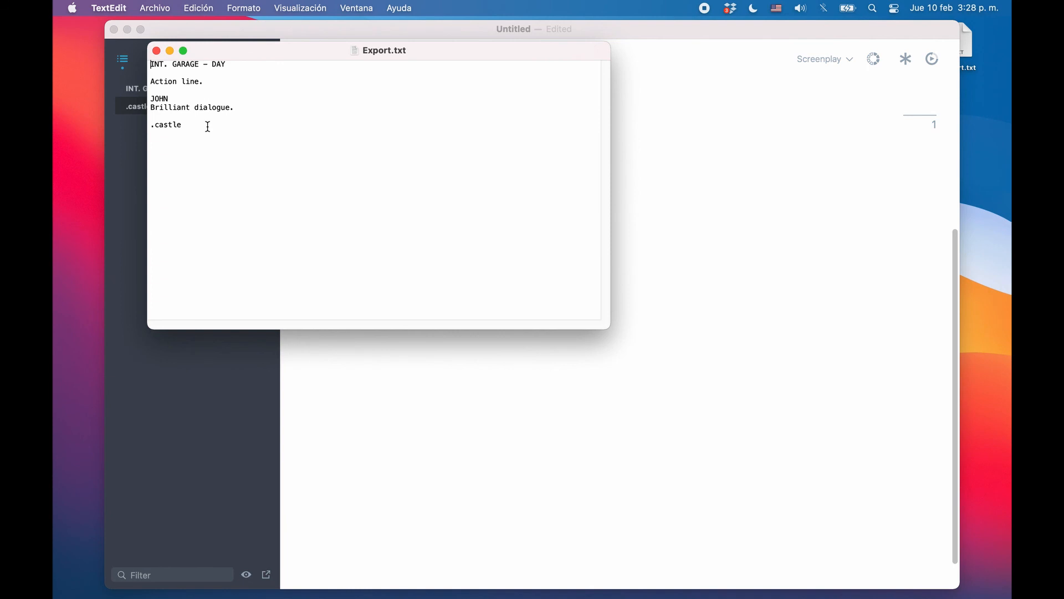
Step: Inspect the whole plain-text script of Export.txt in TextEdit and return to the Highland 2 document
drag(257, 132, 133, 55)
click(263, 143)
click(717, 216)
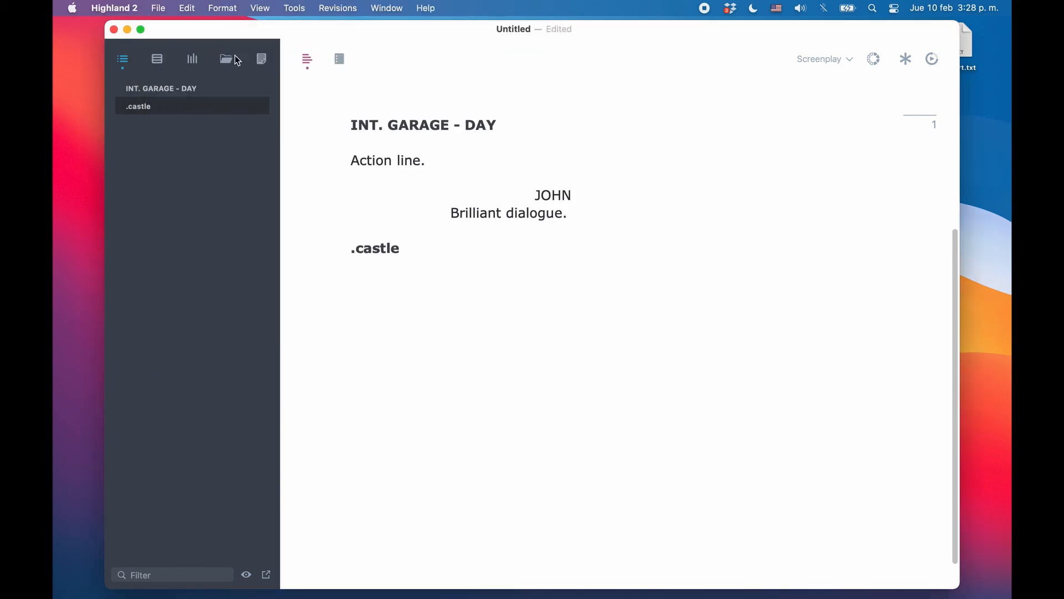
Step: Look through the file formats offered for exporting the script, and leave without exporting
click(160, 9)
mouse_move(274, 269)
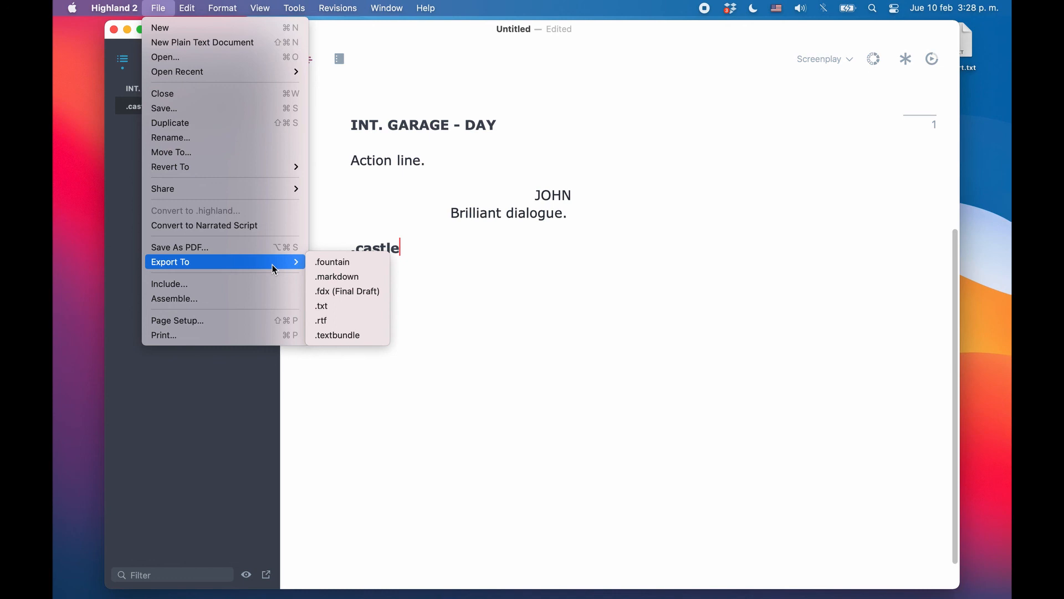
click(499, 317)
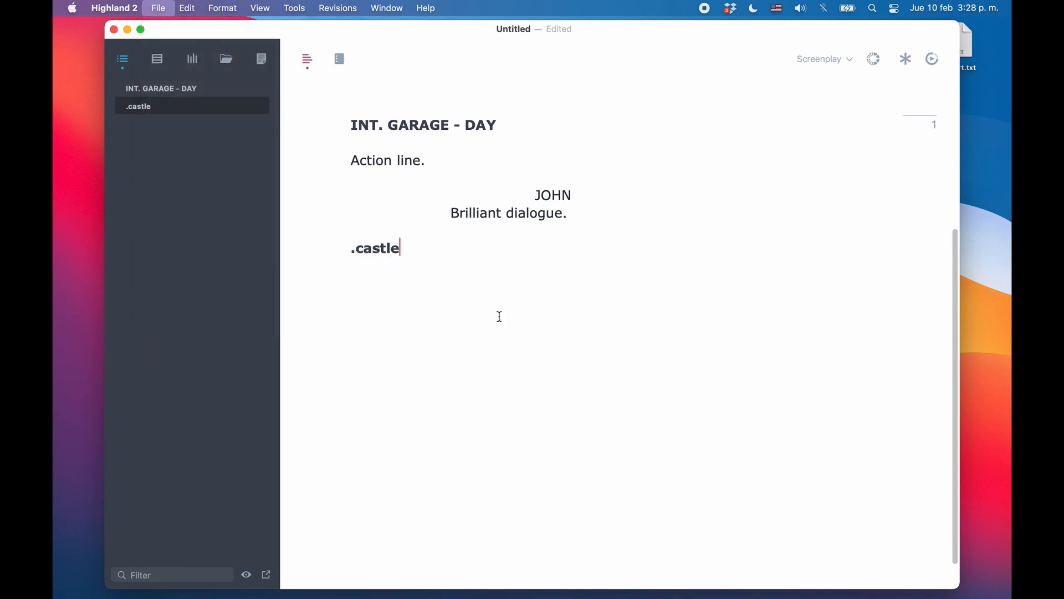